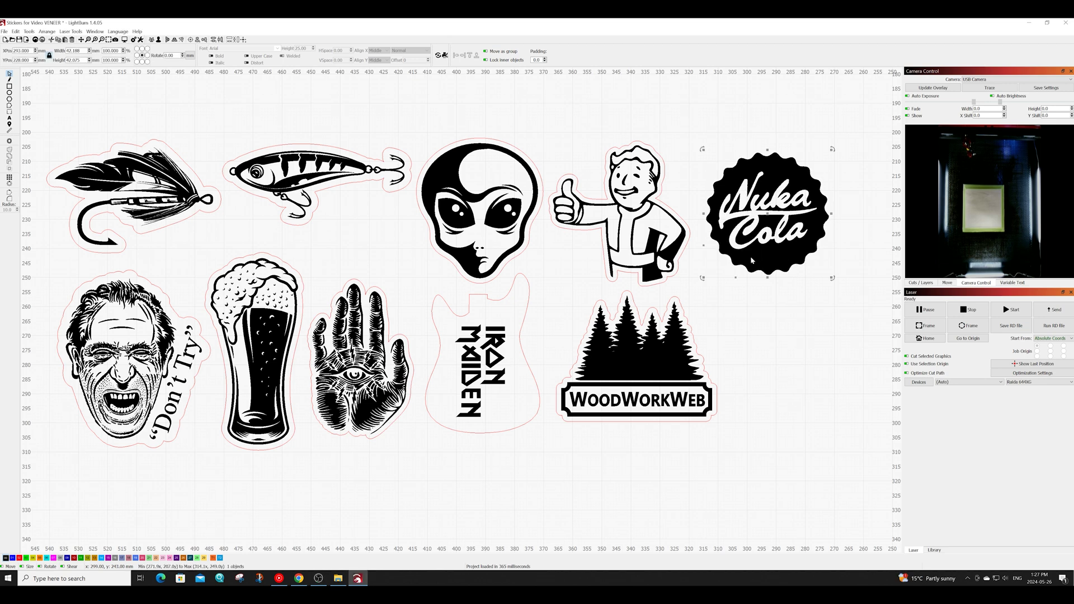
Offset the Nuka Cola design outward by 2.50 mm to create its cut border
left_click(10, 142)
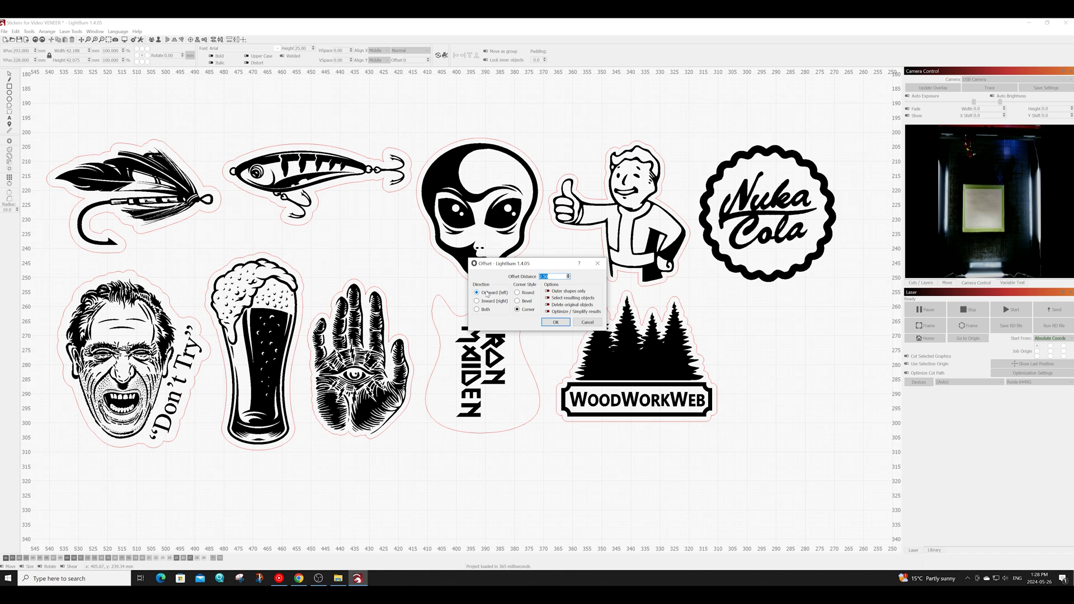
left_click(558, 325)
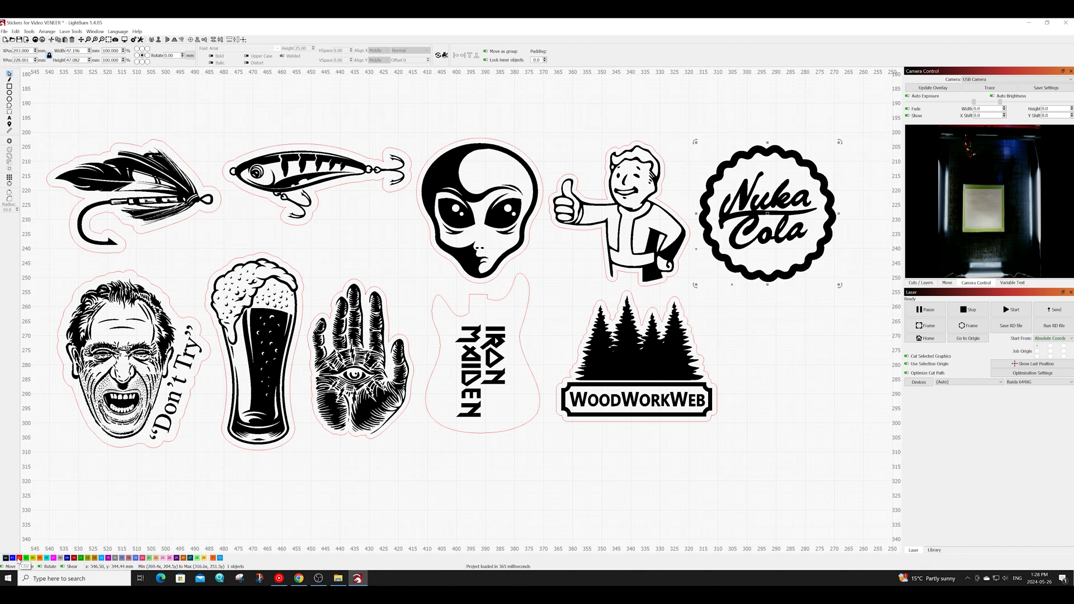
Move the Nuka Cola border to the red C02 cut layer and fade the veneer camera image behind the stickers
left_click(19, 558)
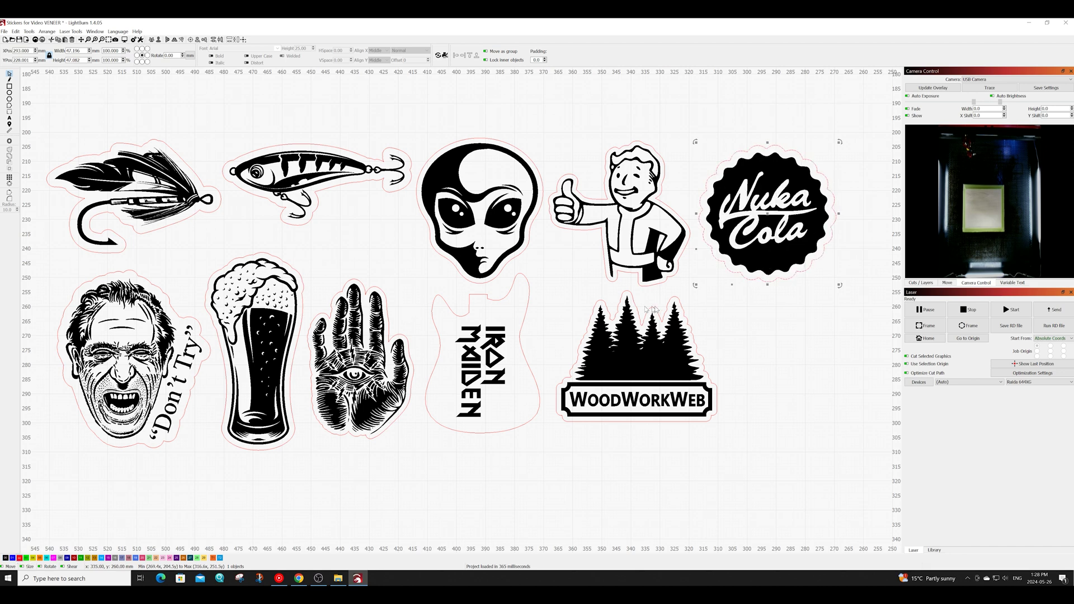
key("Escape")
scroll(429, 224, "down", 2)
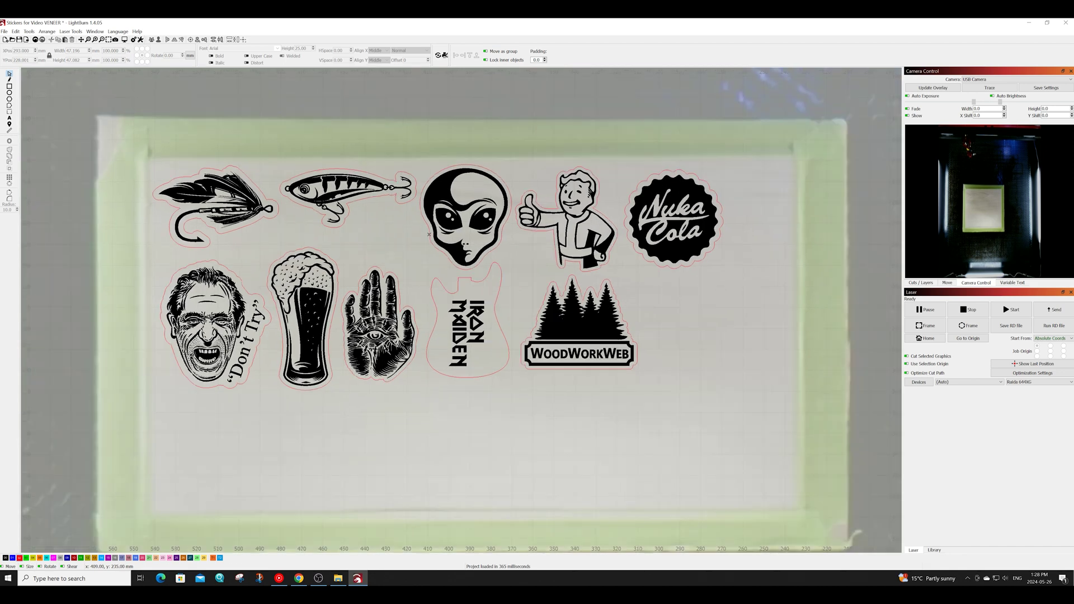
scroll(429, 234, "down", 2)
scroll(534, 313, "up", 2)
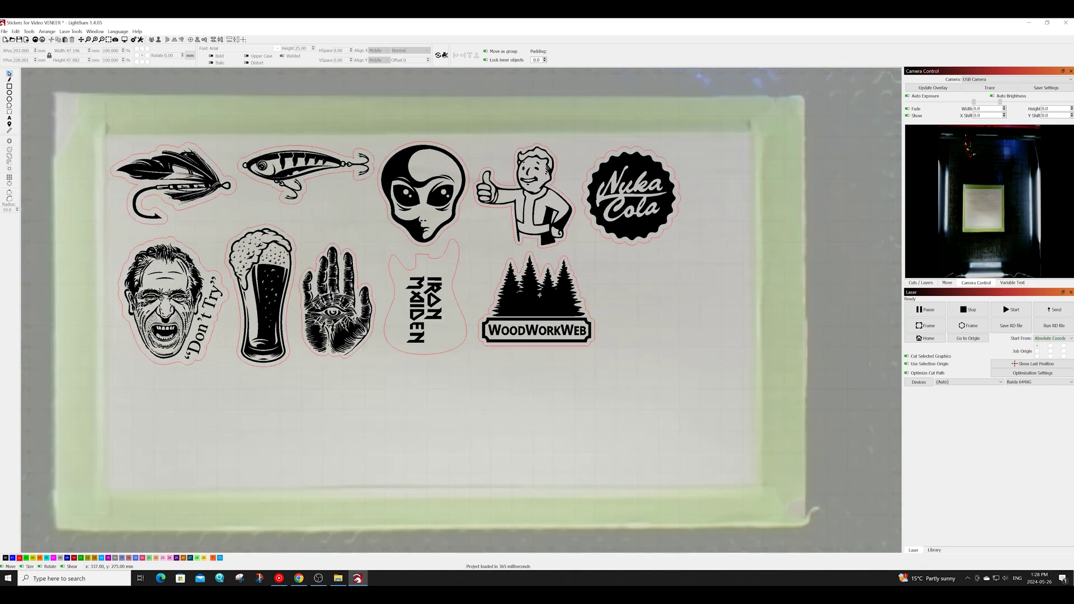
scroll(535, 313, "down", 2)
scroll(535, 303, "up", 1)
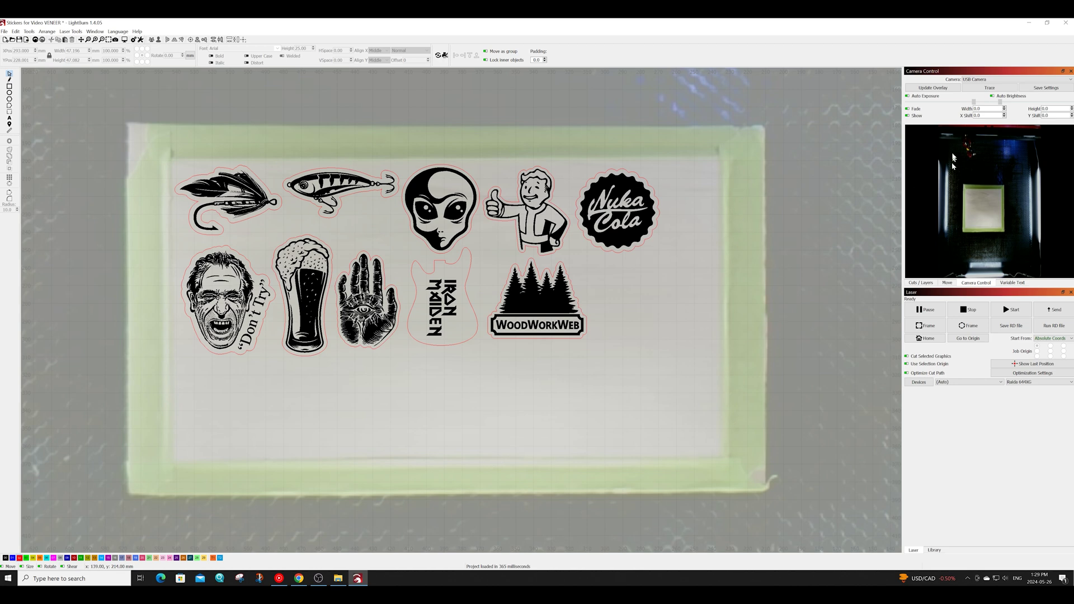
left_click(910, 110)
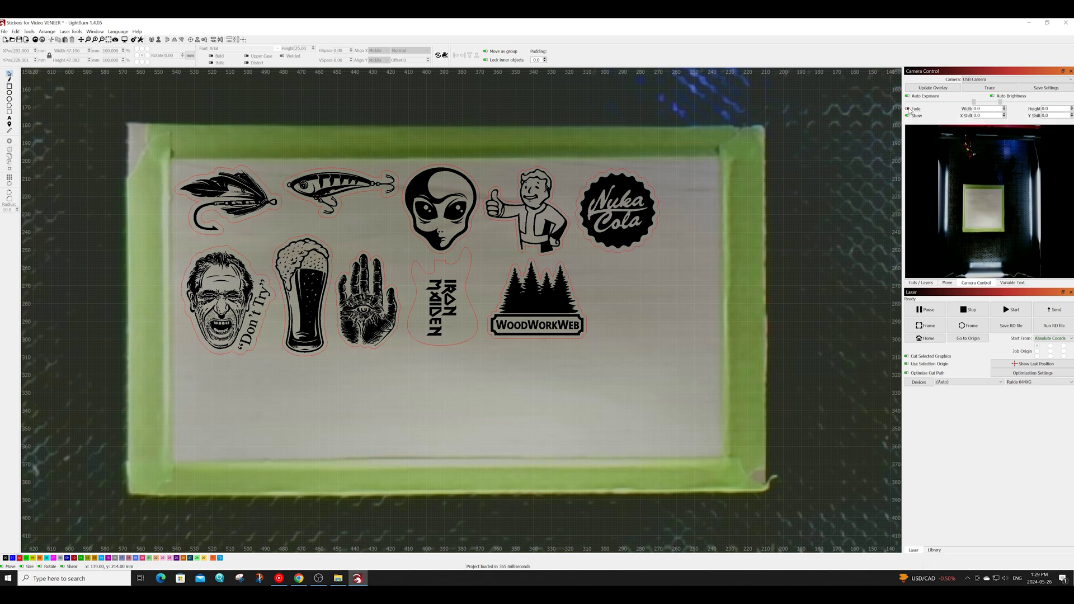
left_click(911, 111)
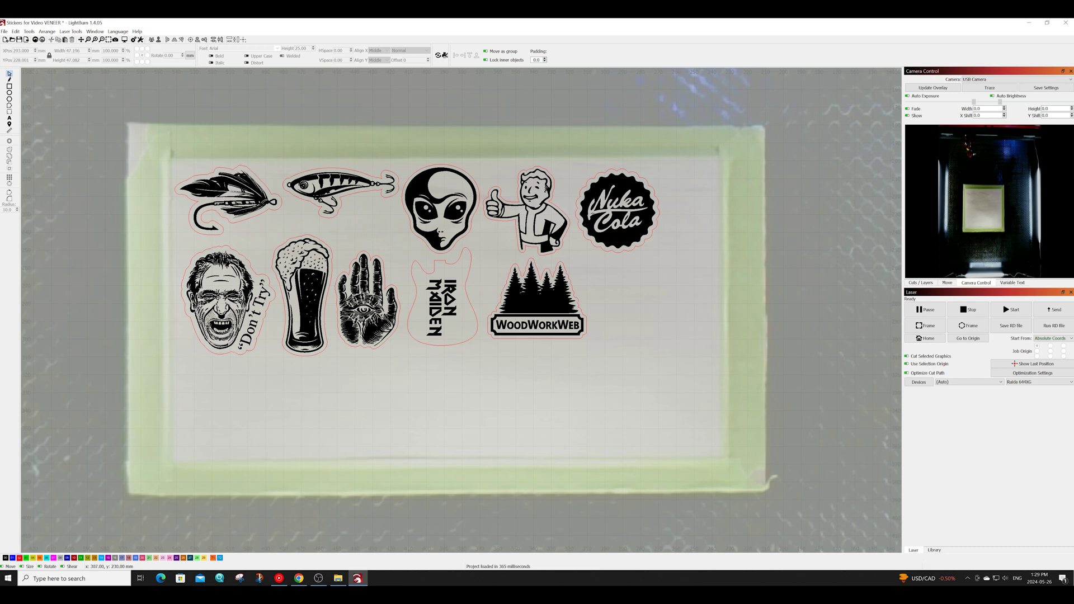
Review the veneer engrave fill layer C00: 225 mm/s speed and 11% power
left_click(921, 283)
double_click(910, 89)
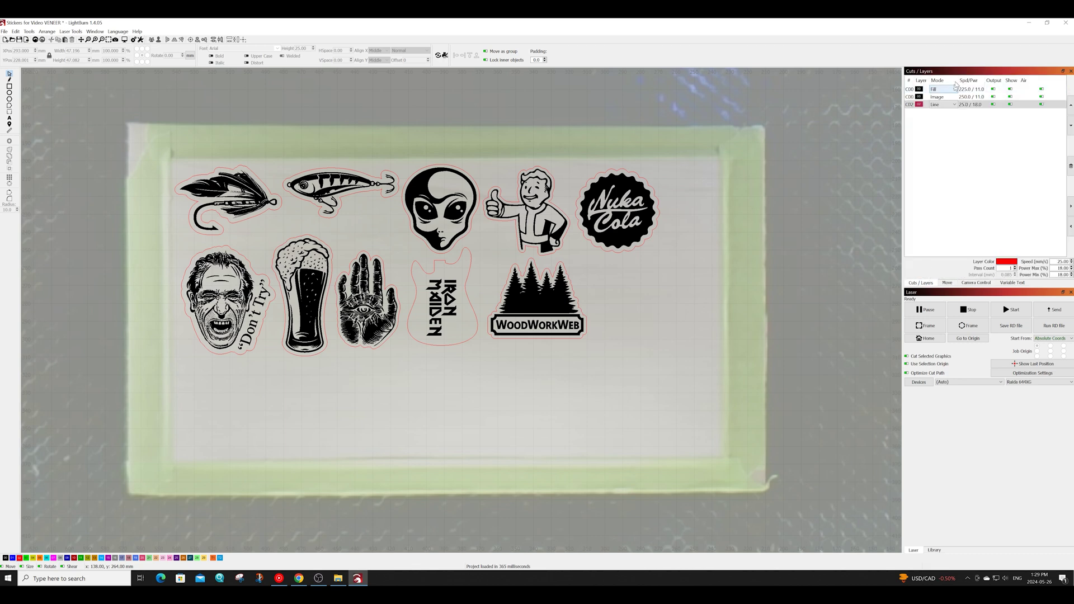
left_click_drag(594, 212, 585, 212)
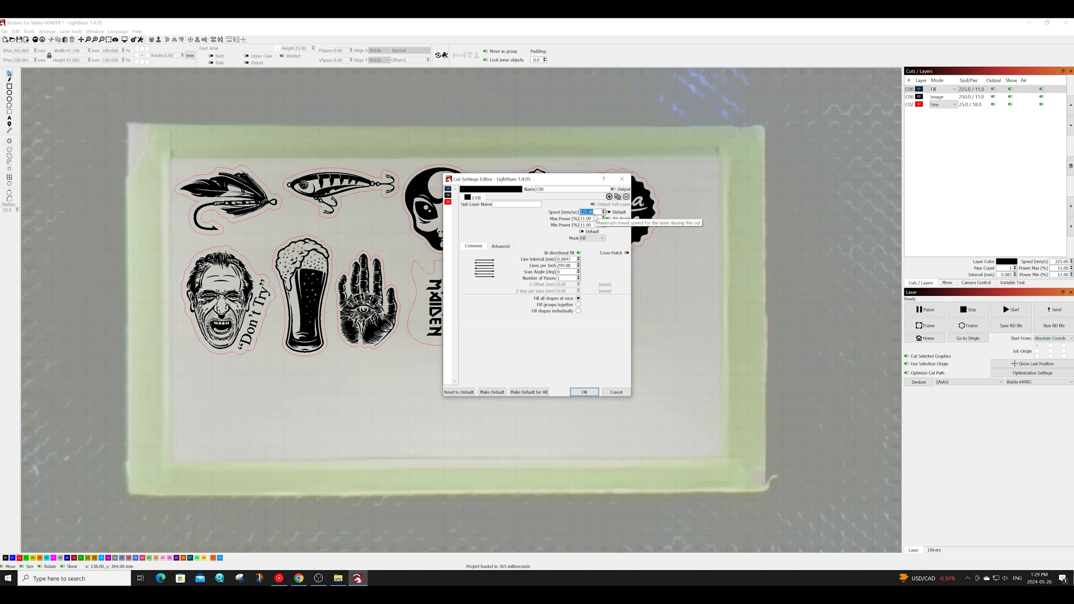
key("Tab")
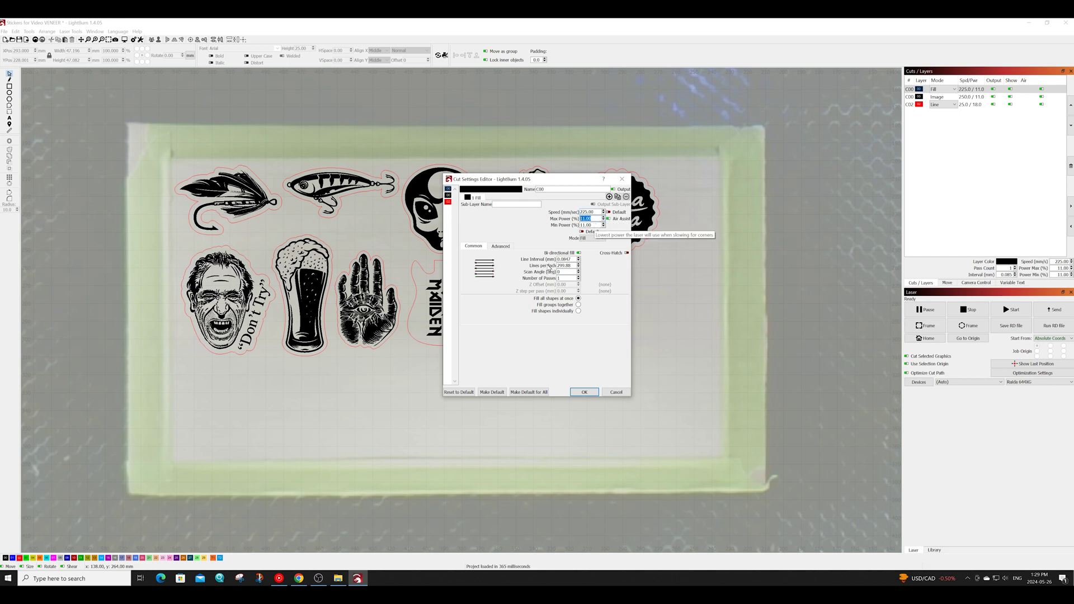
left_click_drag(574, 266, 539, 266)
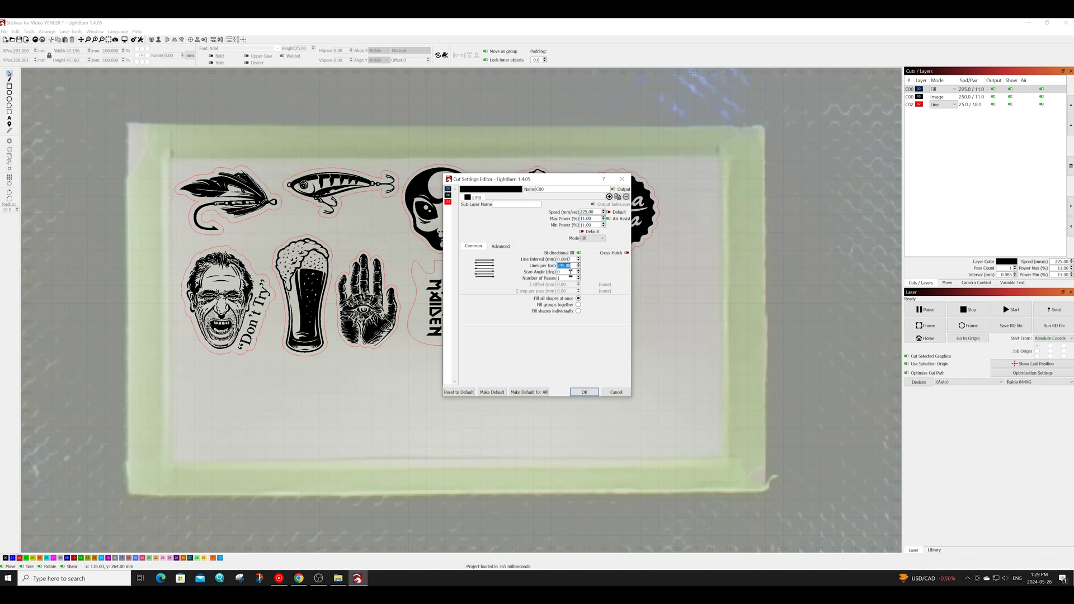
left_click(584, 391)
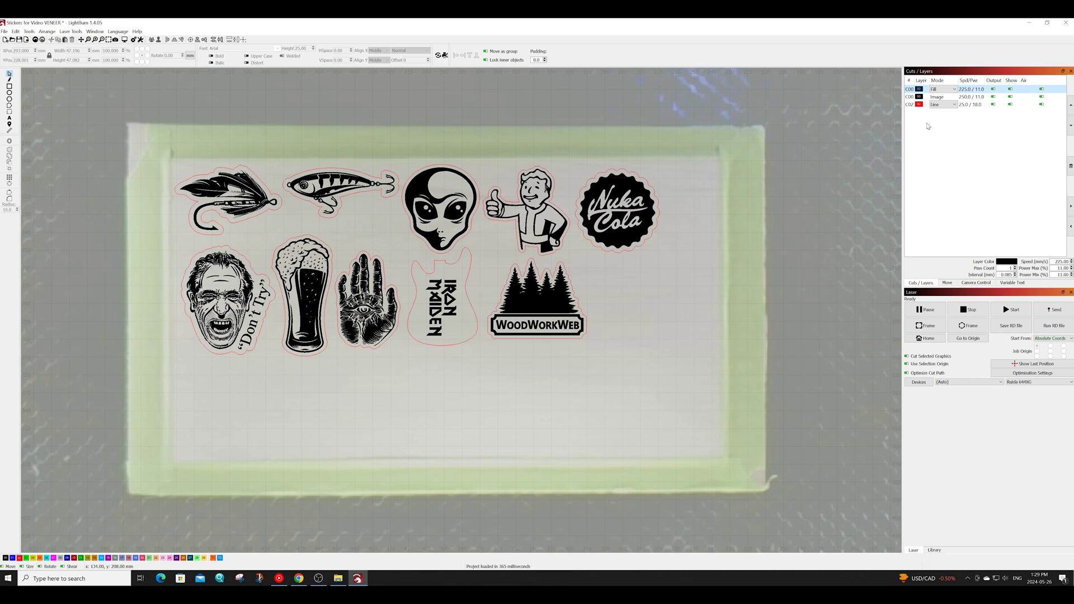
Review the red C02 cut layer: 25 mm/s speed, 18% power and its pass count
double_click(974, 104)
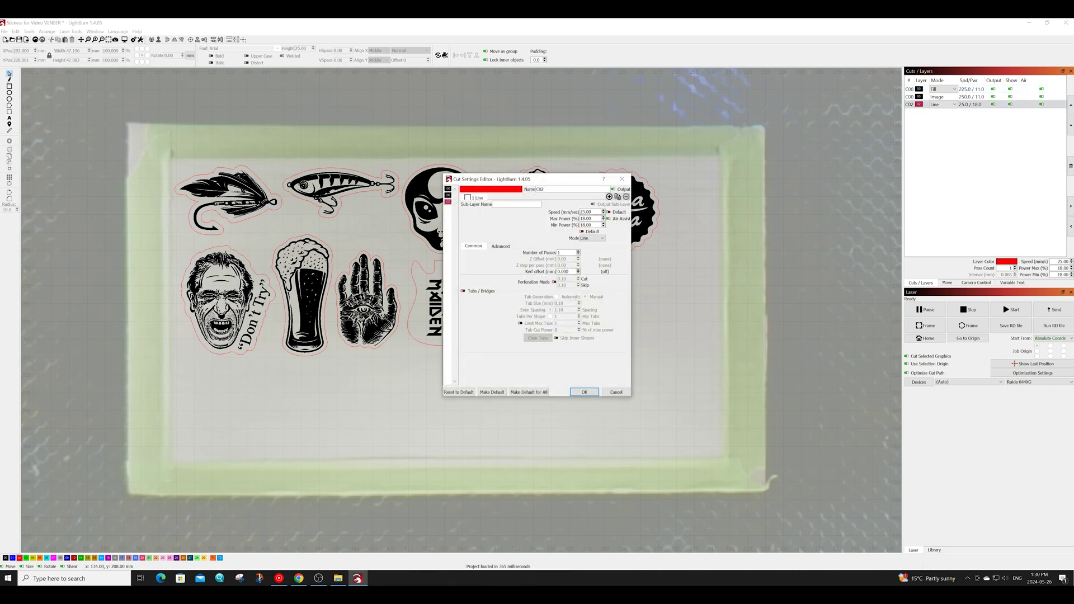
double_click(560, 253)
key("Return")
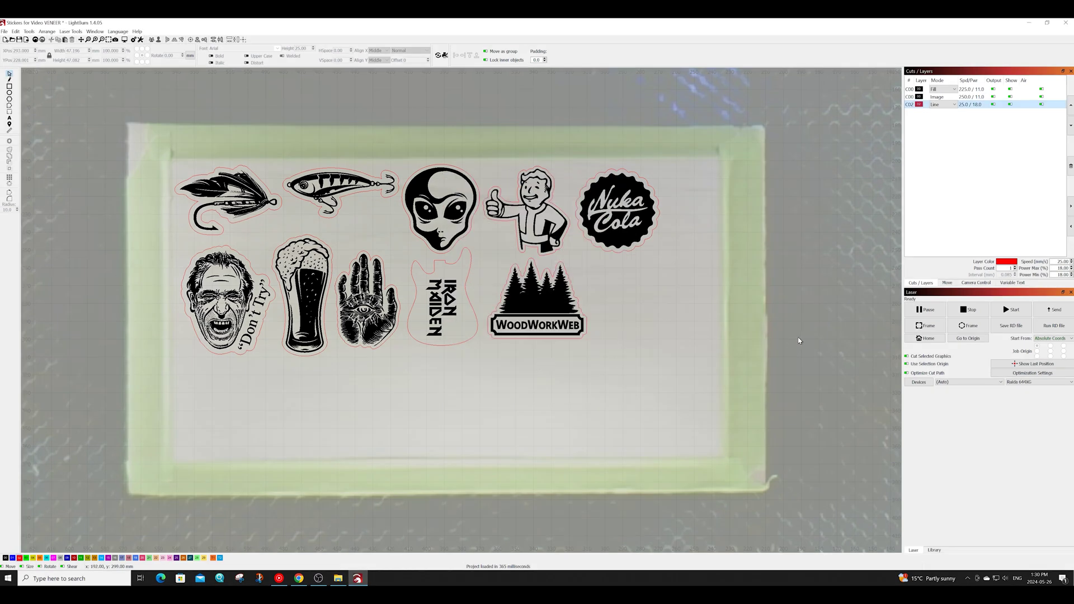
Start the veneer sticker job, then show the plywood layout's cut layers list
left_click(1011, 312)
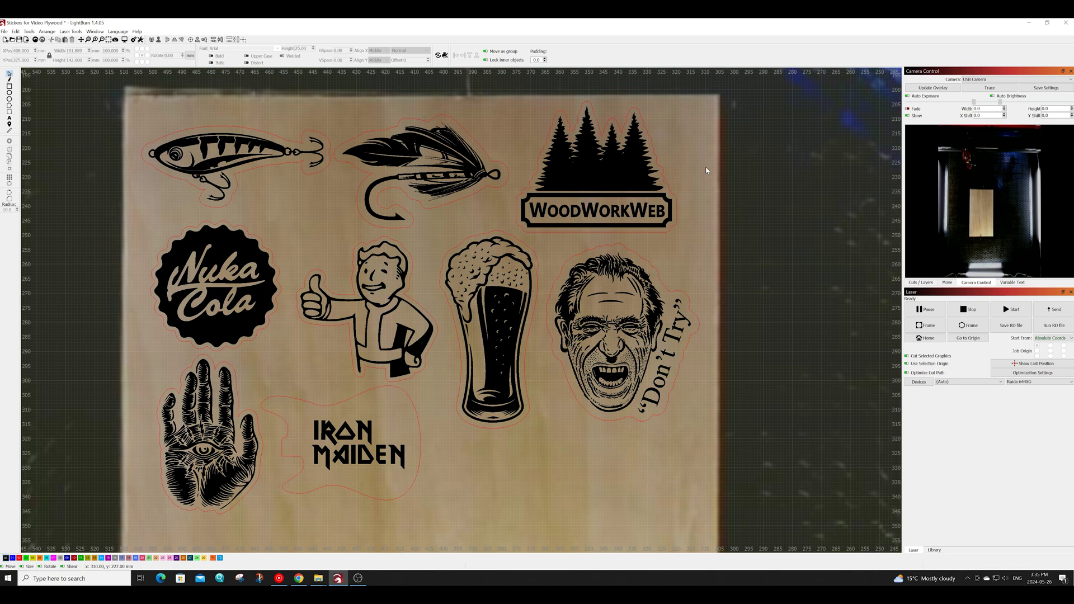
left_click(921, 282)
Review the plywood engrave layer C00: 200 mm/s speed, 14% power and lines per inch
double_click(971, 89)
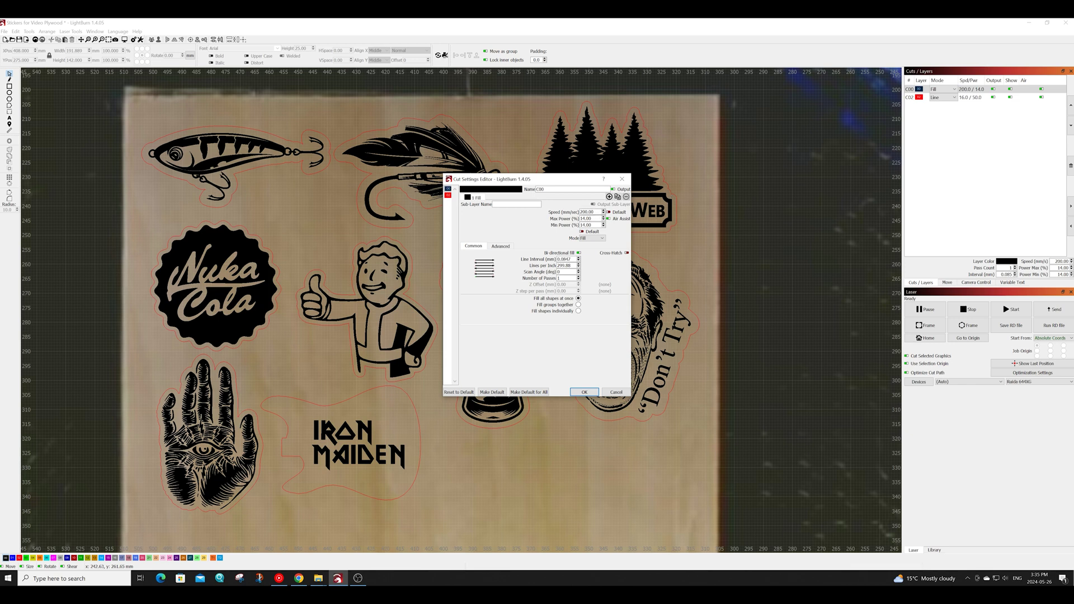
left_click_drag(593, 212, 571, 213)
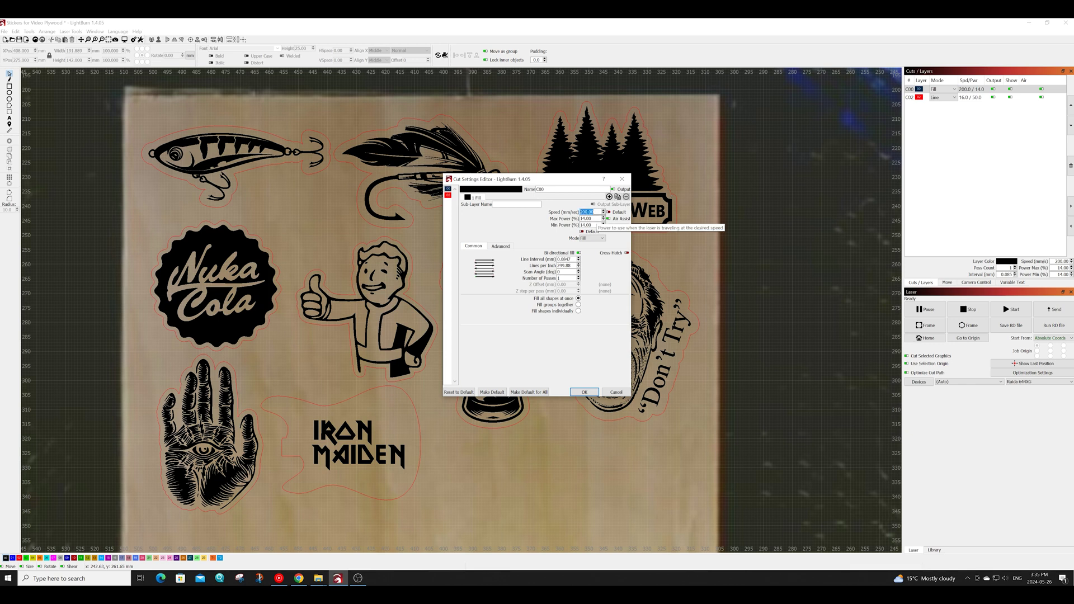
left_click(596, 219)
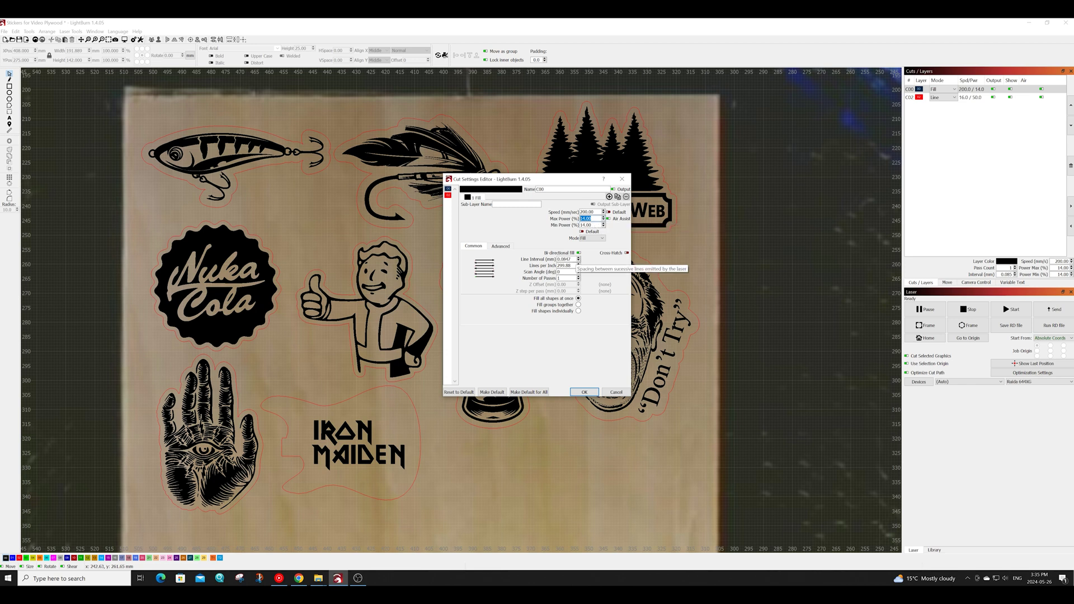
left_click(565, 266)
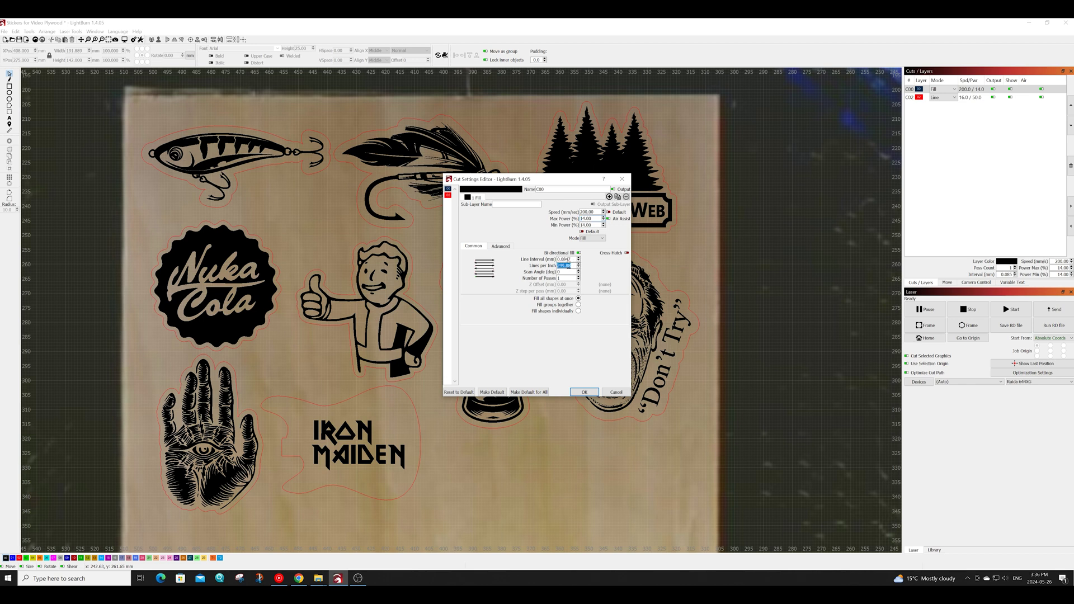
Review the plywood red cut layer C02: 16 mm/s speed at 50% power
left_click(449, 195)
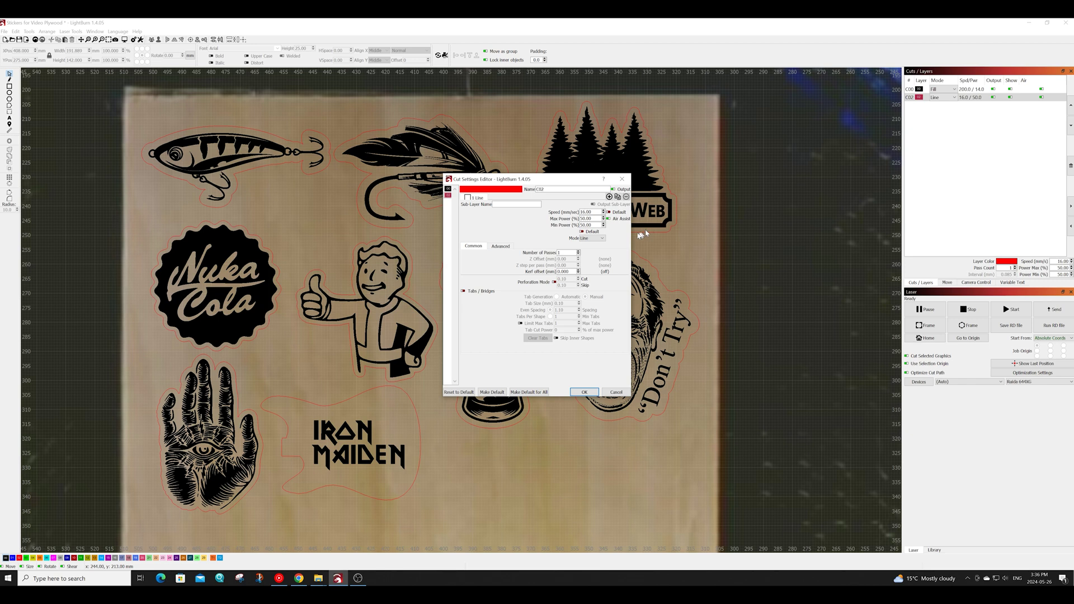
double_click(590, 212)
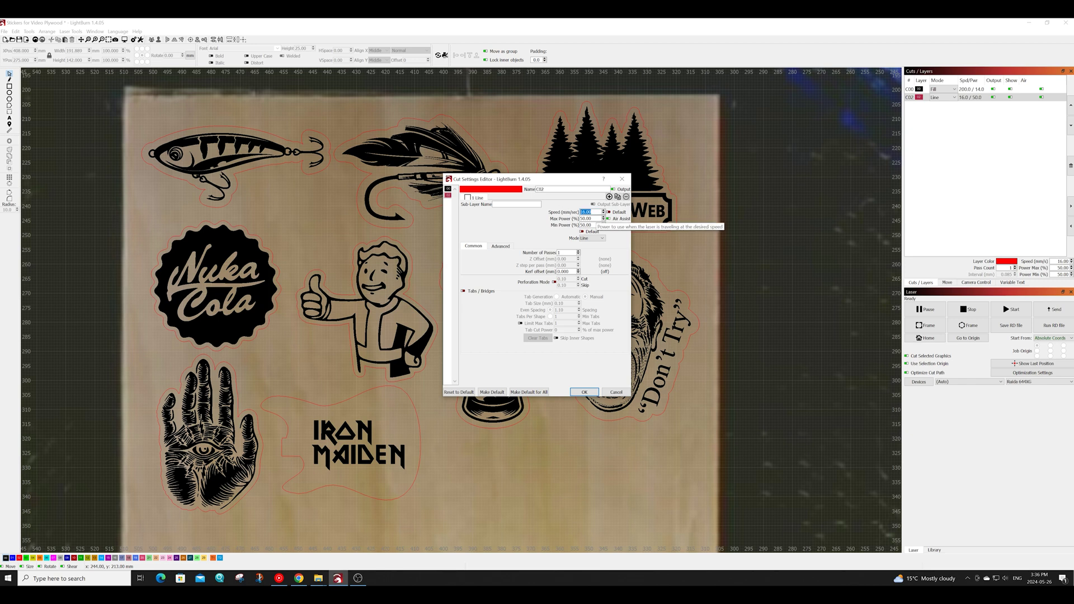
double_click(595, 219)
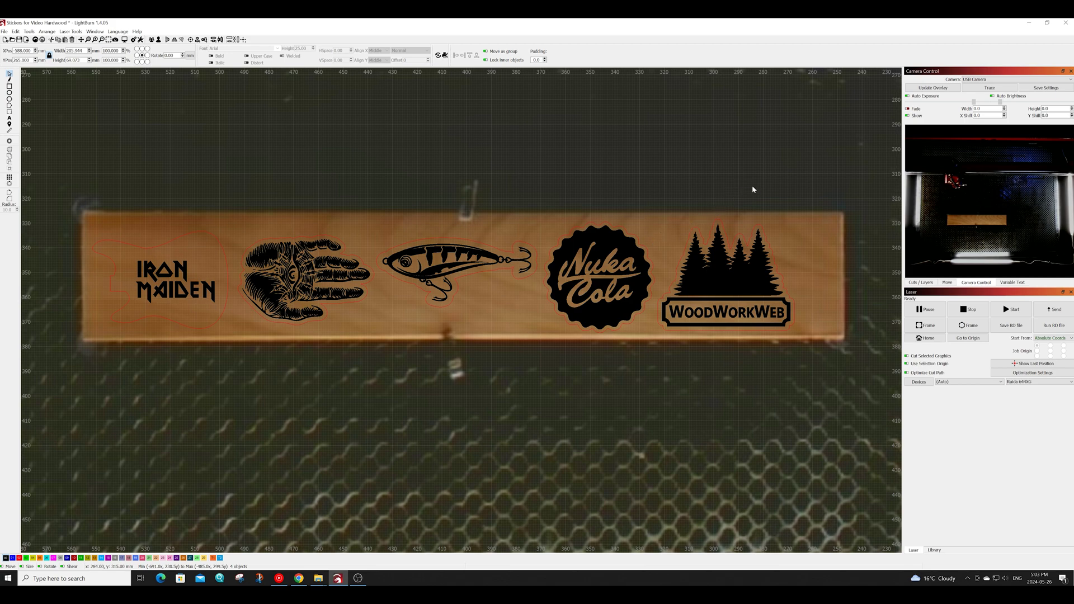
Review the hardwood engrave layer C00: 200 mm/s speed, 14% power and lines per inch
left_click(920, 282)
double_click(917, 89)
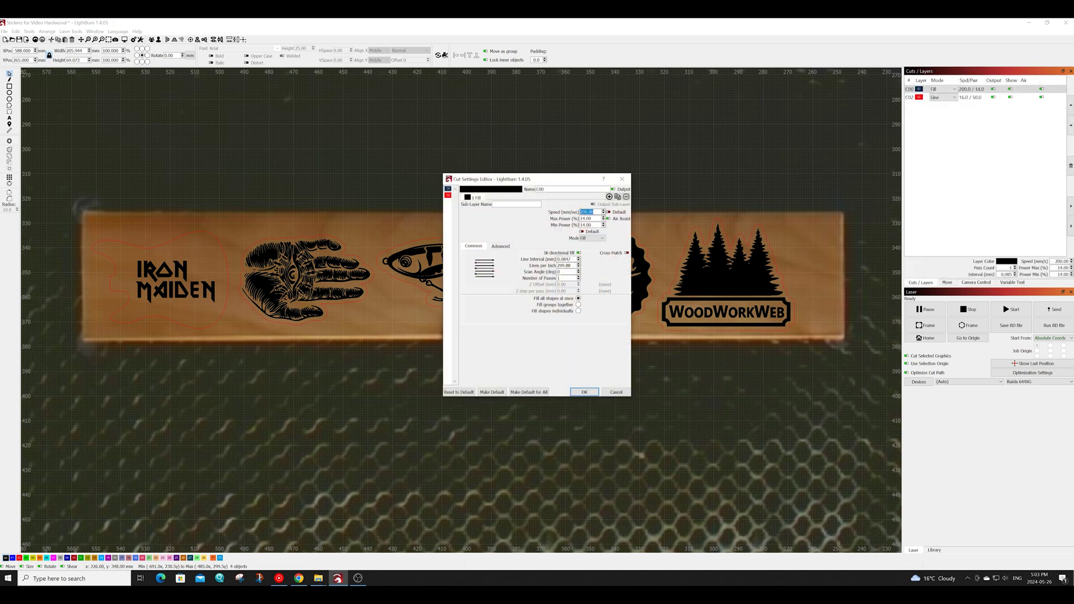
key("Tab")
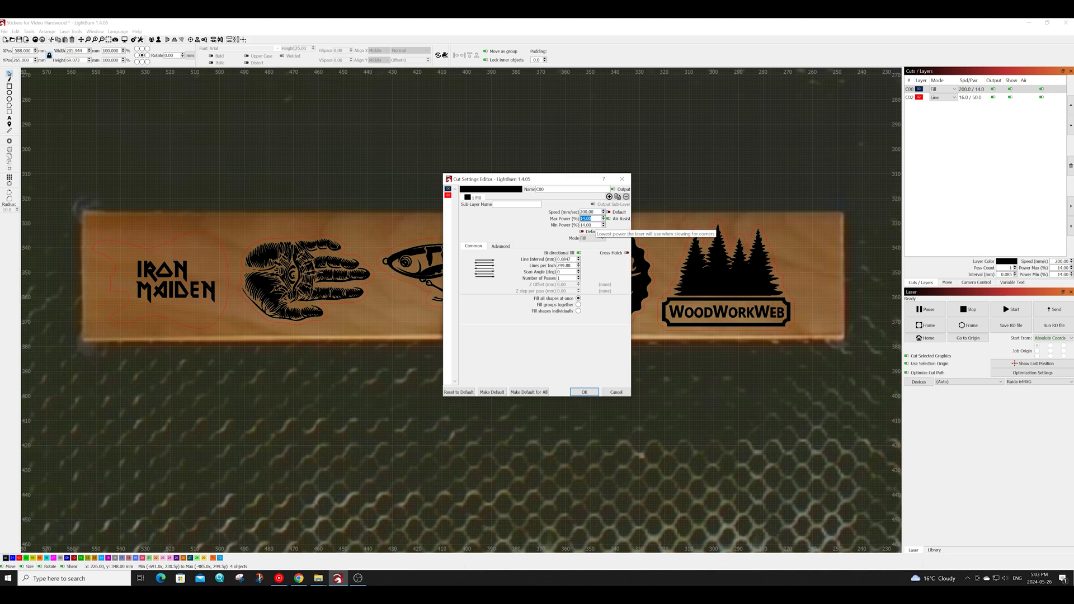
left_click_drag(571, 265, 551, 272)
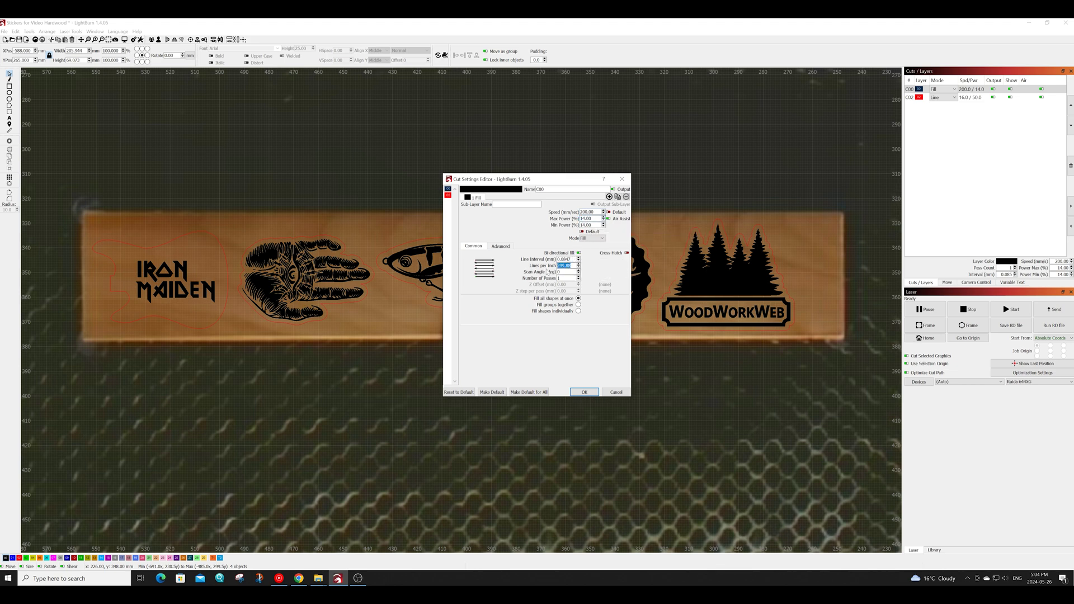
Review the hardwood red cut layer C02: 16 mm/s, 50% power, one pass
left_click(447, 195)
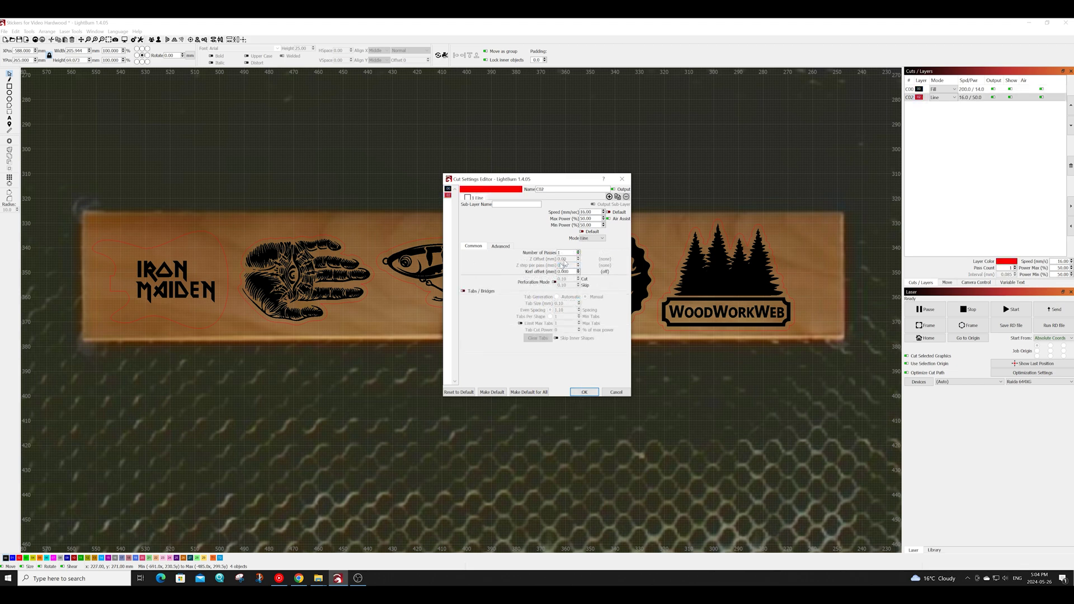
double_click(586, 212)
left_click_drag(597, 219, 569, 223)
double_click(567, 252)
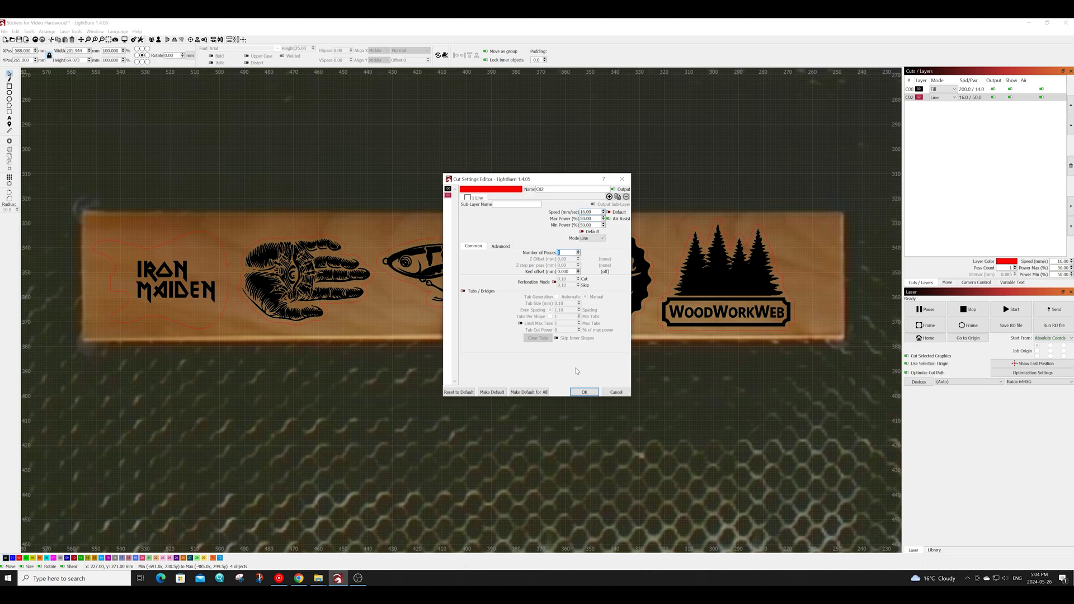